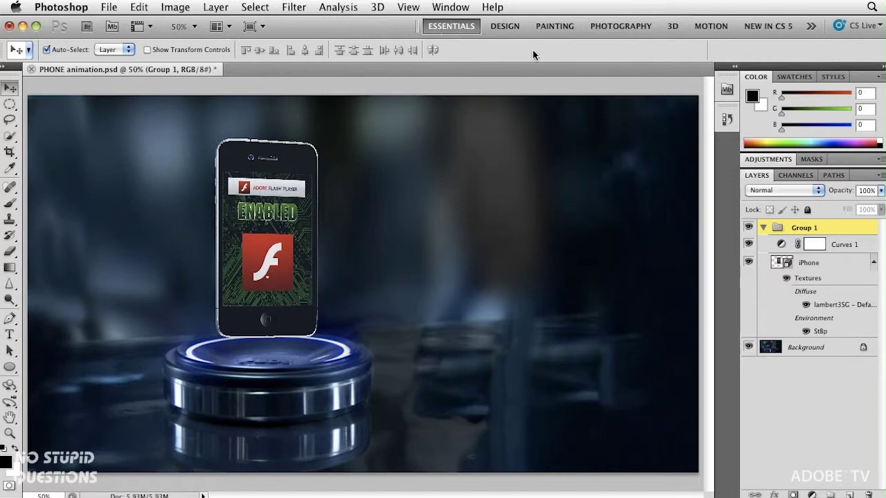
- Switch to the 3D workspace, enlarge the Layers panel, and toggle the Background layer's visibility
left_click(673, 26)
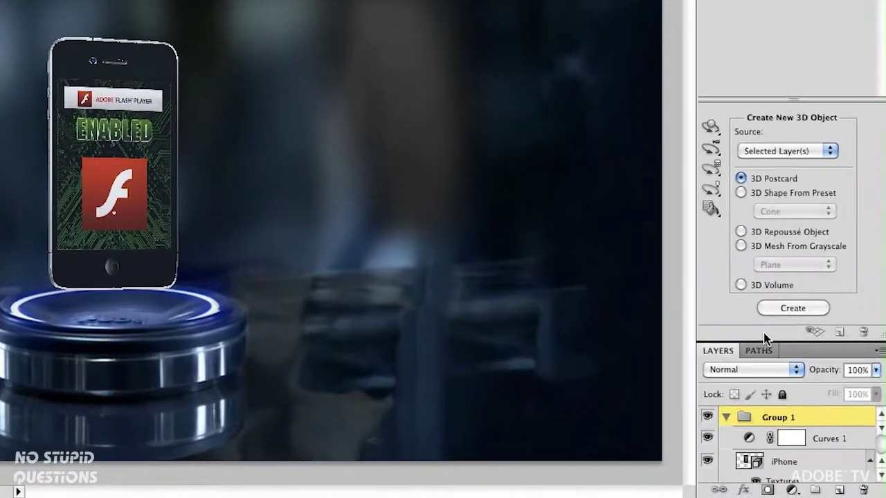
left_click_drag(792, 340, 792, 322)
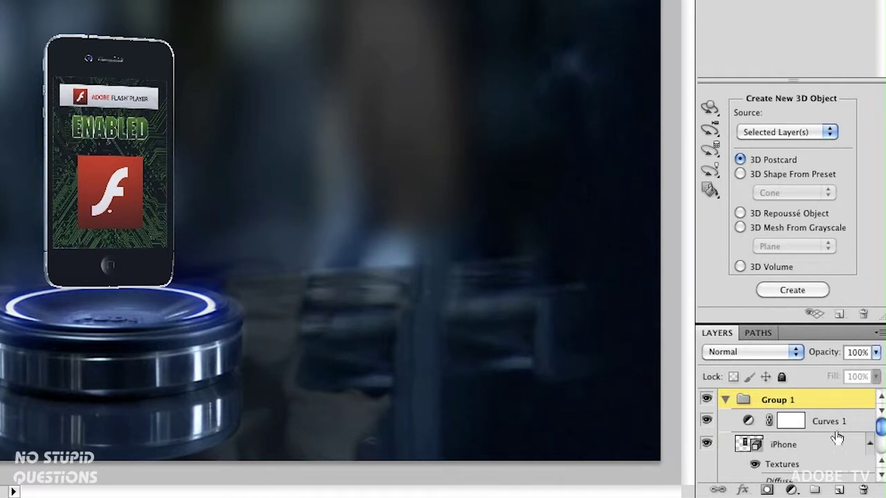
left_click_drag(881, 428, 881, 447)
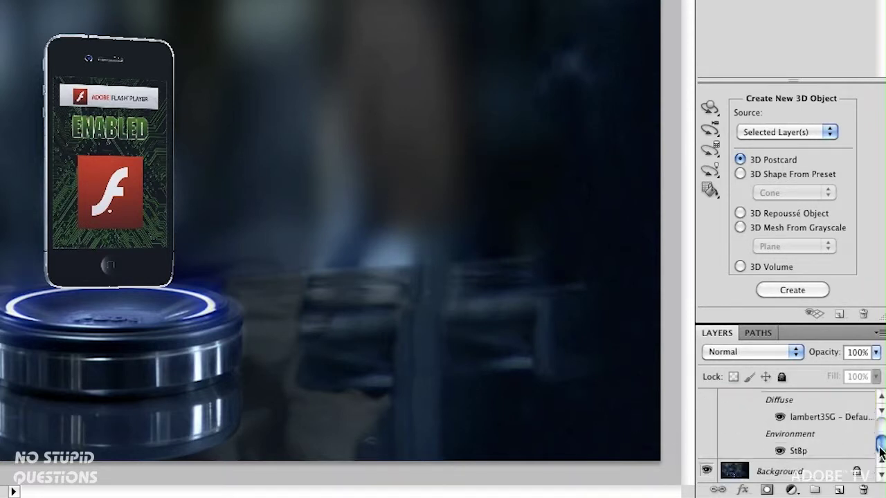
left_click(705, 471)
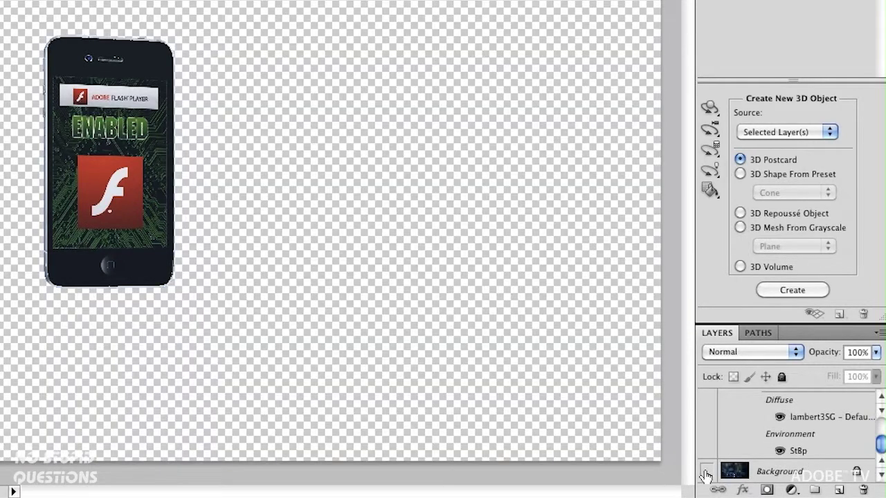
left_click(705, 471)
left_click_drag(881, 448, 882, 434)
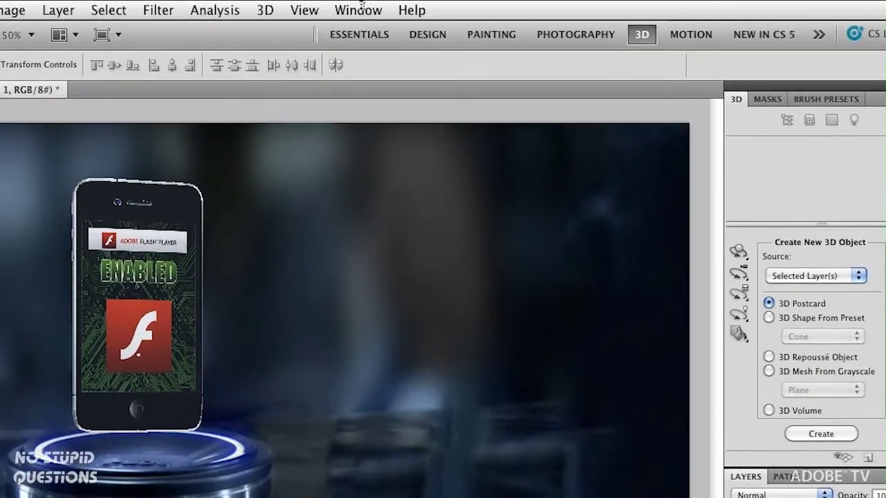
- Show the Animation timeline and scrub the phone's rotation, stepping back from frame 9
left_click(360, 10)
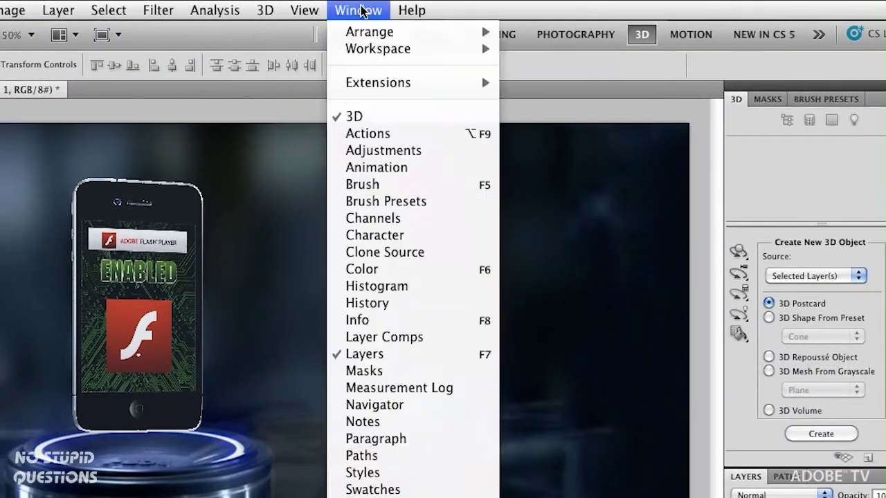
left_click(402, 168)
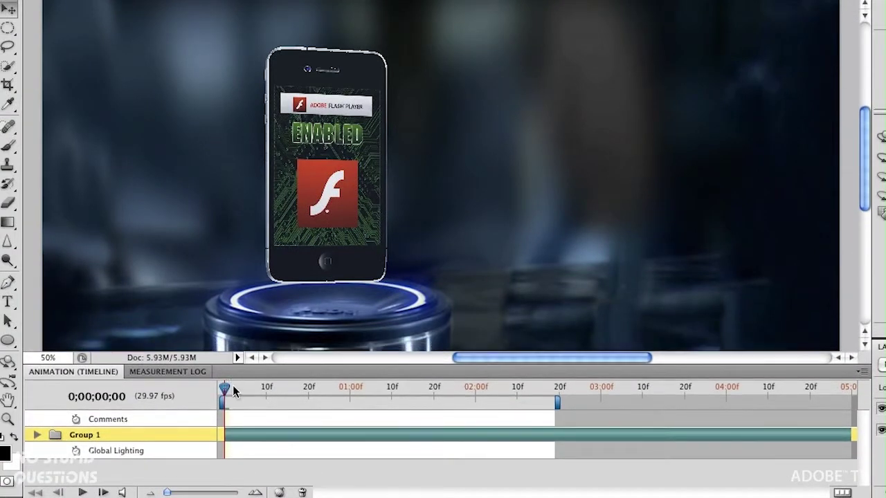
left_click_drag(237, 390, 300, 397)
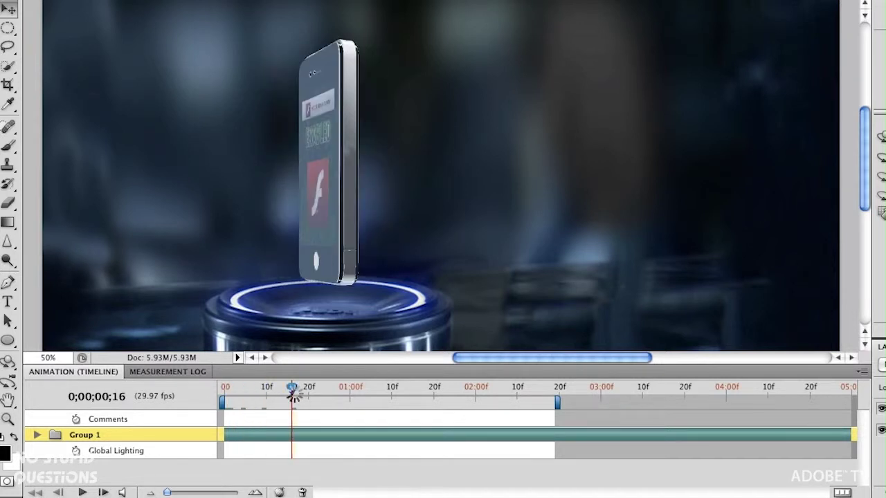
left_click(263, 391)
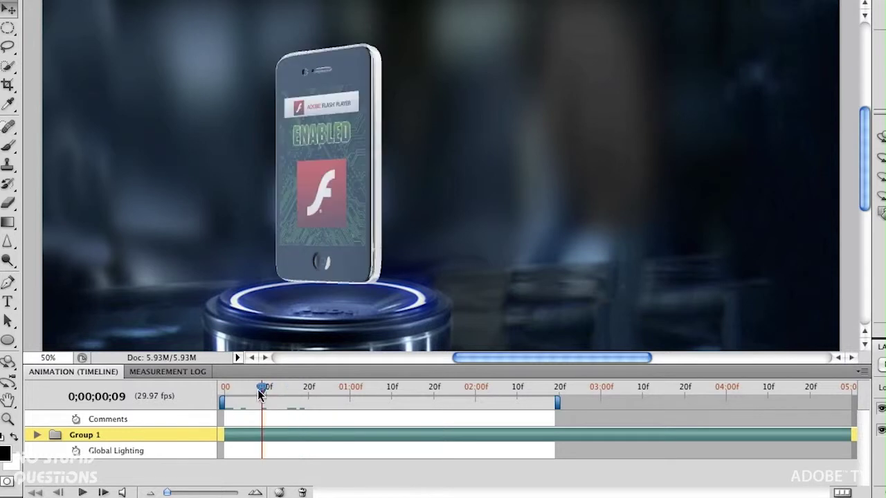
key("Left")
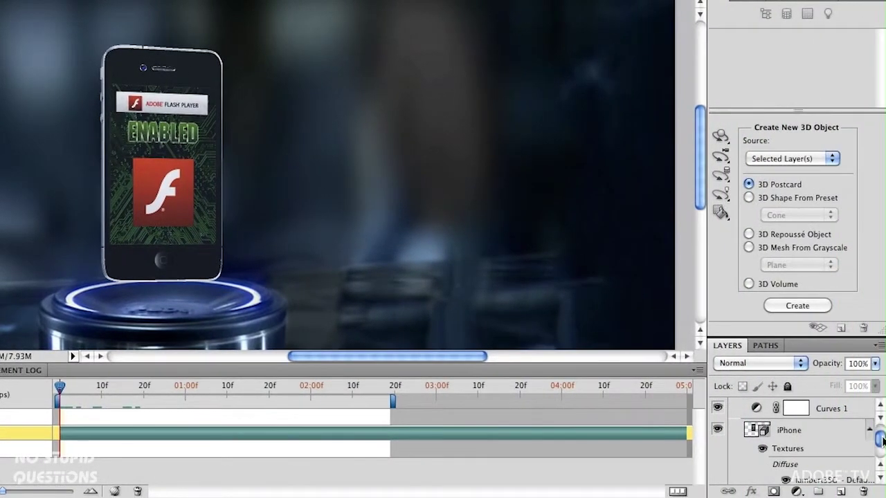
- Open the lambert3SG diffuse texture and zoom in on the Flash screen artwork
left_click_drag(882, 440, 882, 445)
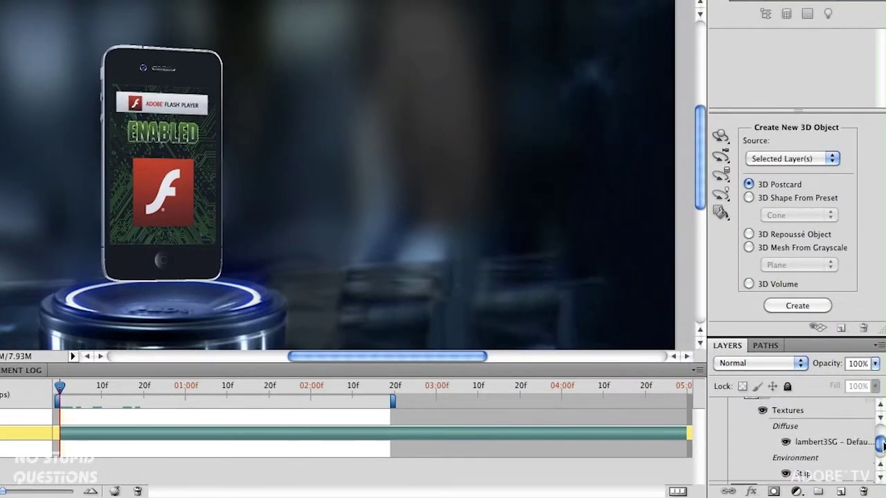
double_click(825, 445)
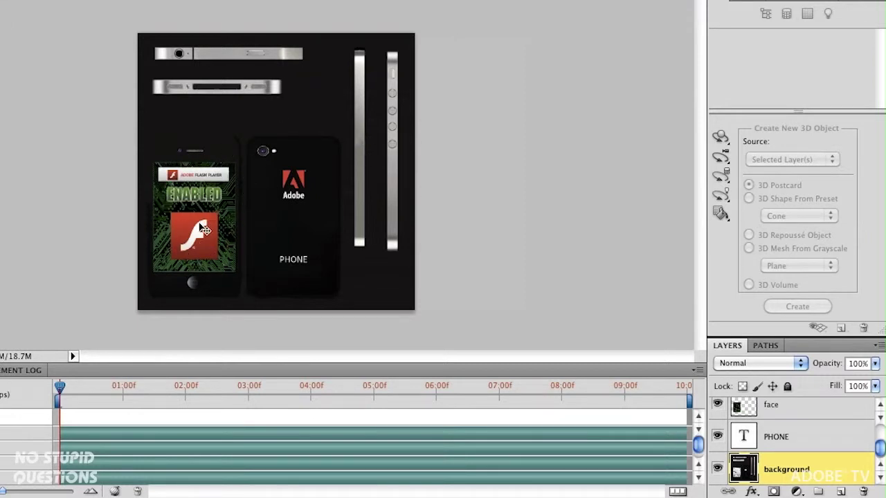
key("super+equal")
key("super+equal")
key("super+equal")
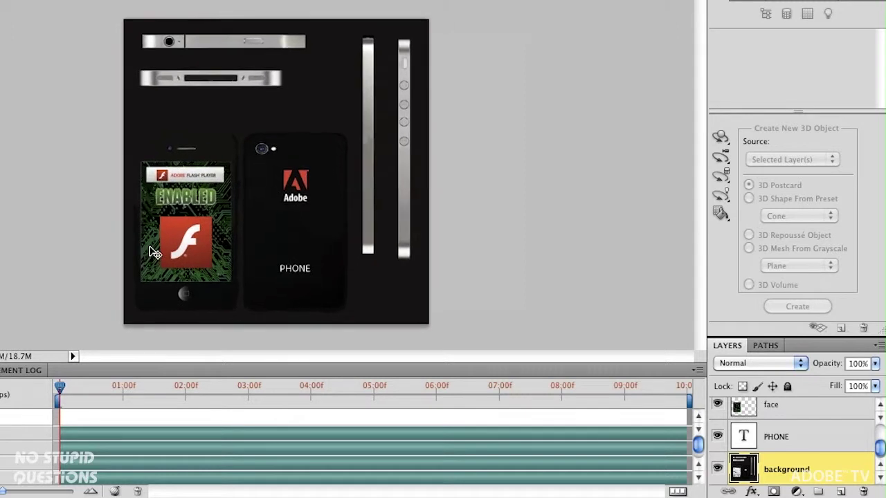
key("super+equal")
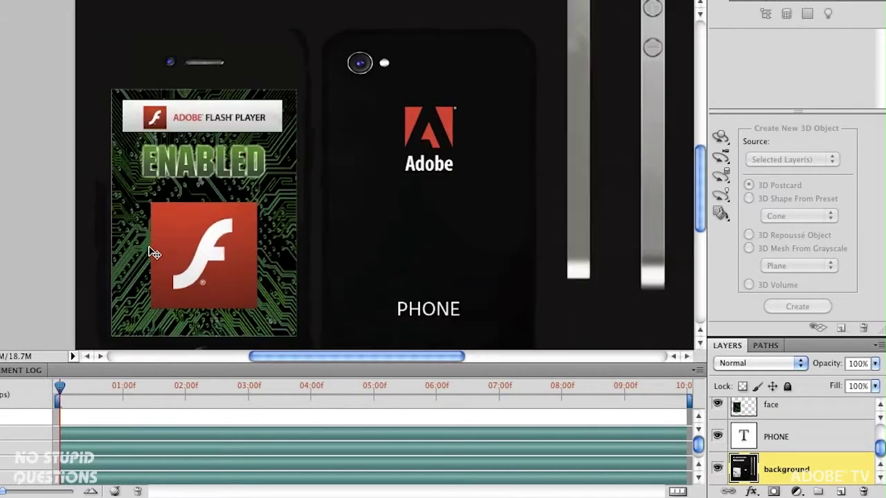
left_click_drag(185, 249, 190, 219)
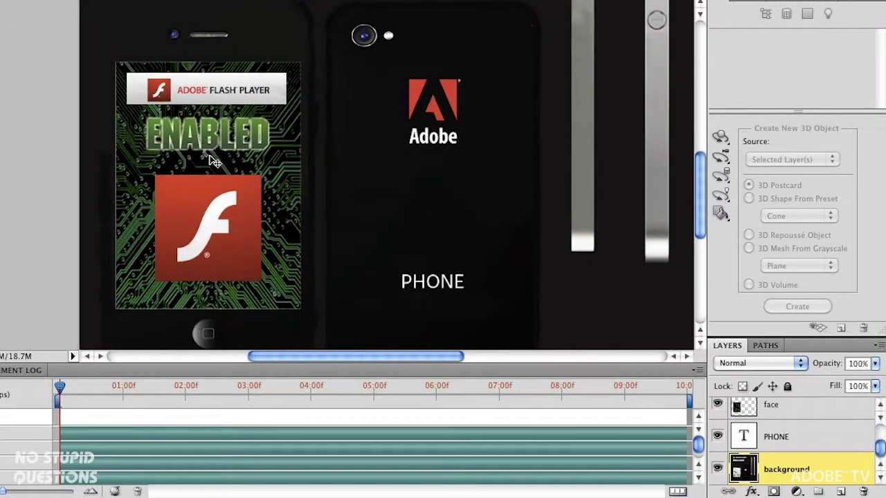
scroll(139, 236, "up", 2)
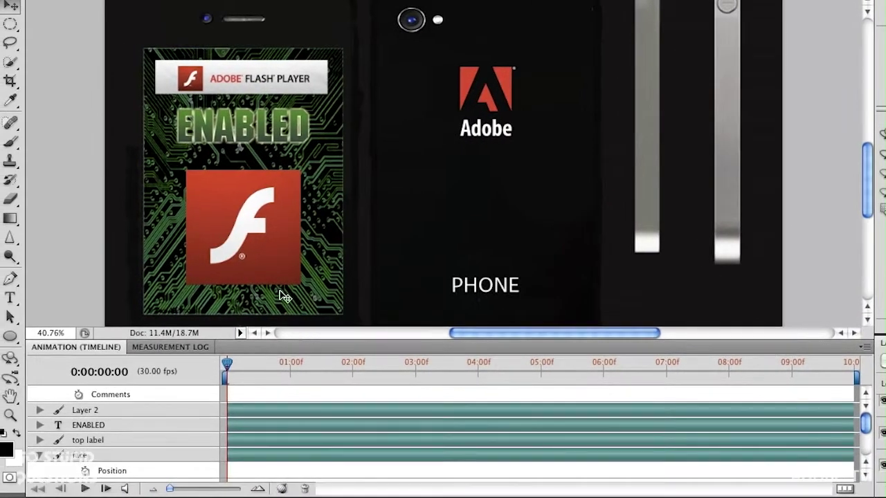
- Expand the ENABLED layer's Opacity keyframes and scrub to see it fade out at one second
left_click_drag(233, 372, 378, 368)
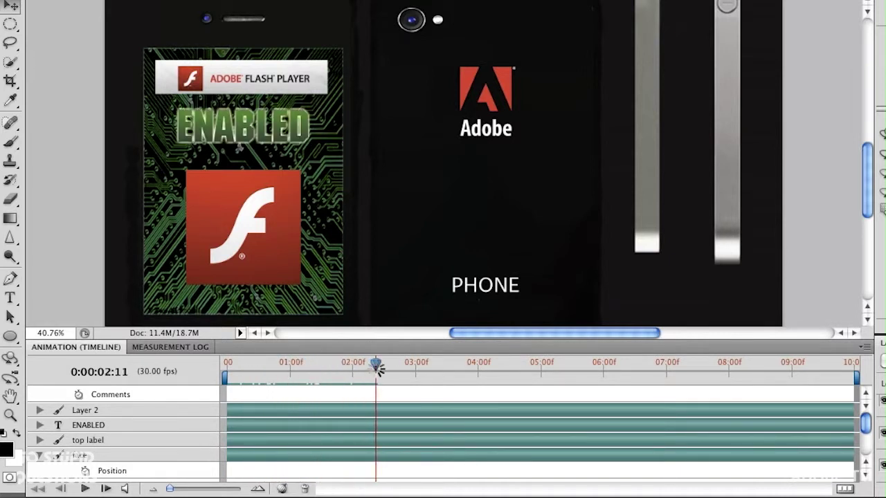
left_click(80, 427)
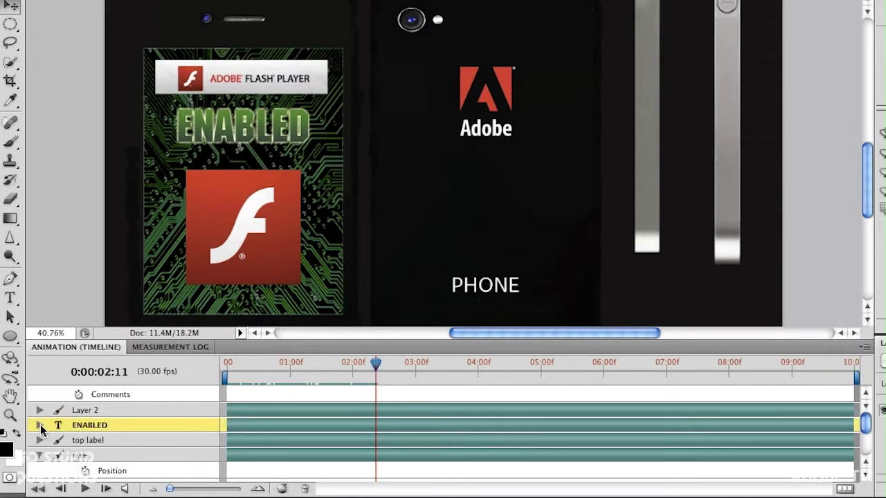
left_click(40, 425)
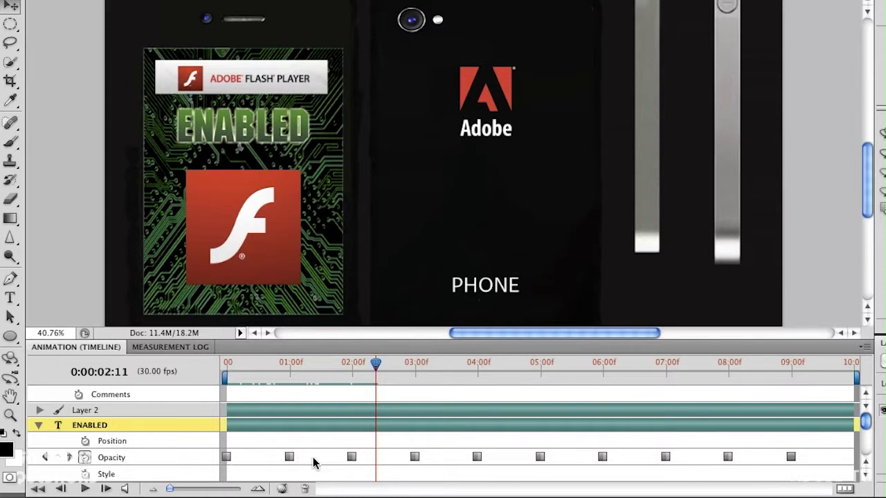
left_click_drag(374, 370, 225, 374)
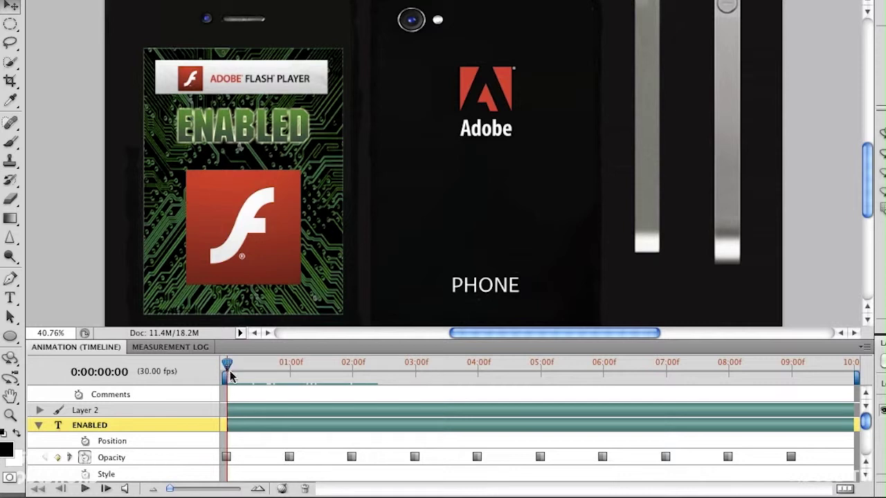
left_click(227, 457)
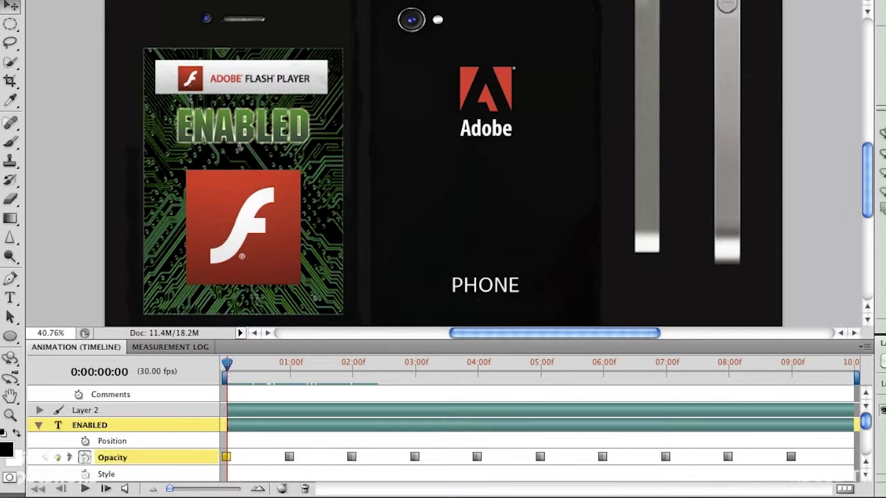
left_click_drag(227, 369, 291, 366)
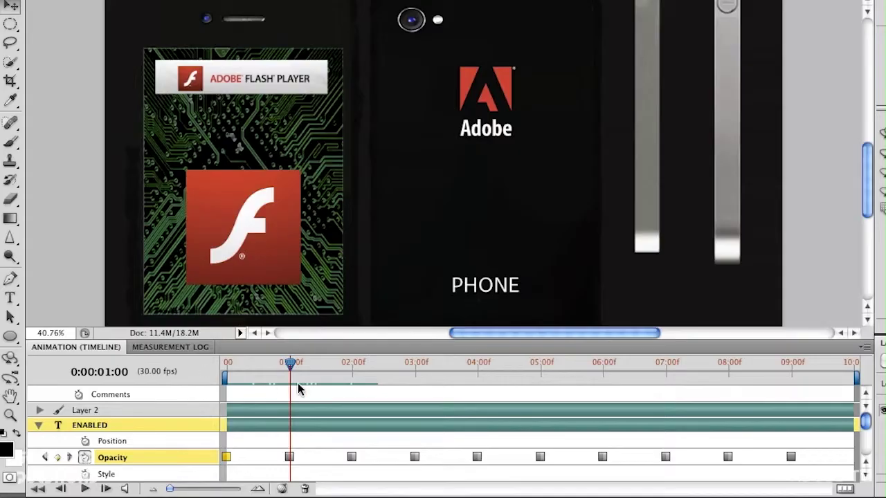
- Collapse the ENABLED layer's properties and select the face layer
left_click(39, 425)
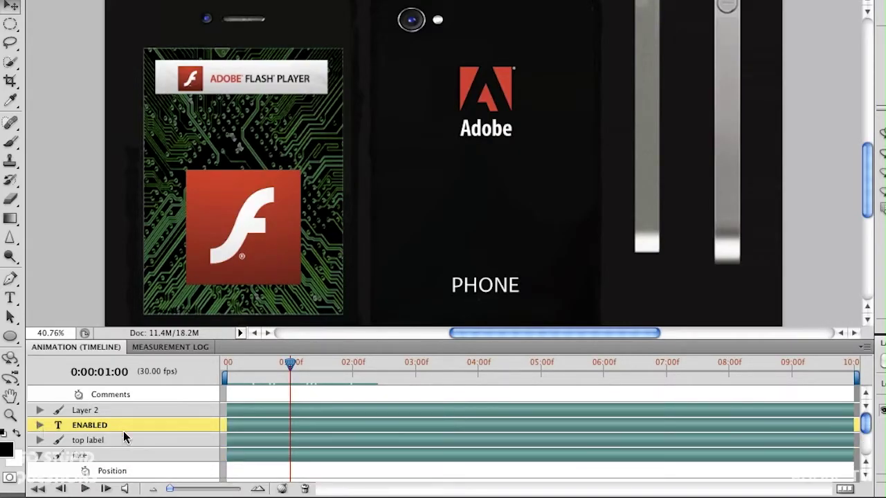
left_click(94, 457)
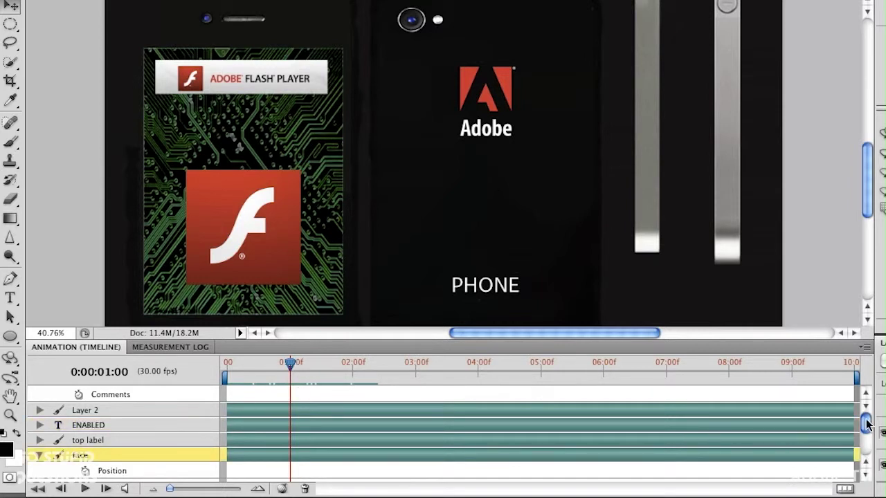
scroll(871, 426, "down", 3)
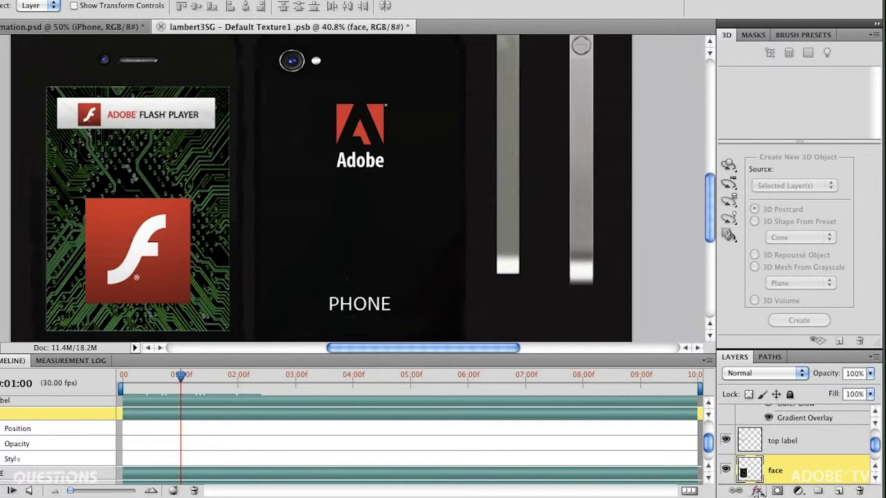
- Add a 128 px Inner Glow with a peaked contour to the face layer
left_click(758, 491)
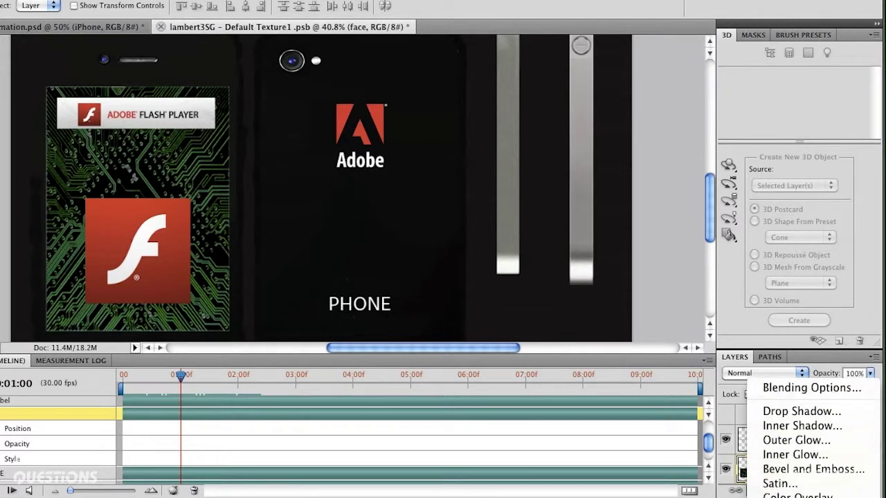
left_click(811, 461)
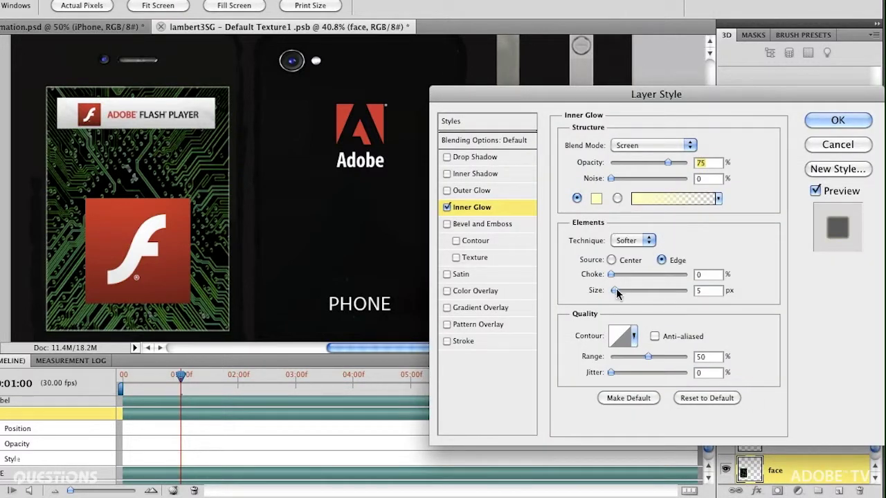
left_click_drag(614, 291, 651, 291)
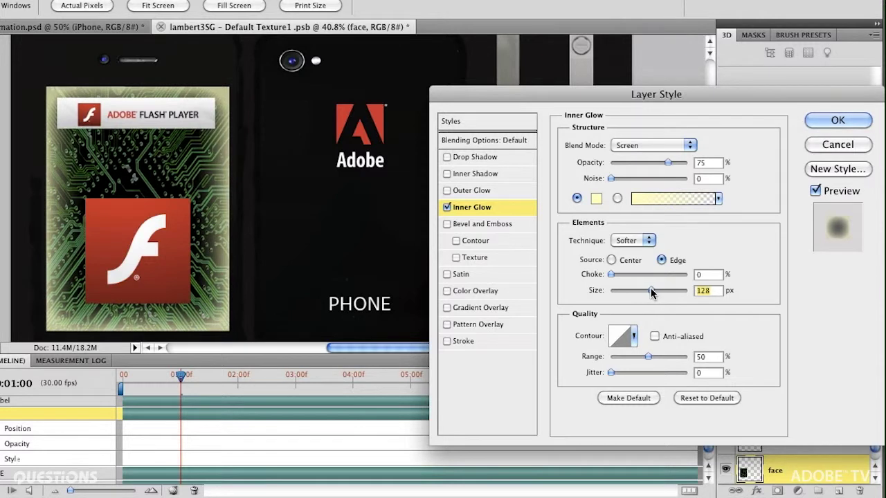
left_click(634, 336)
left_click(574, 368)
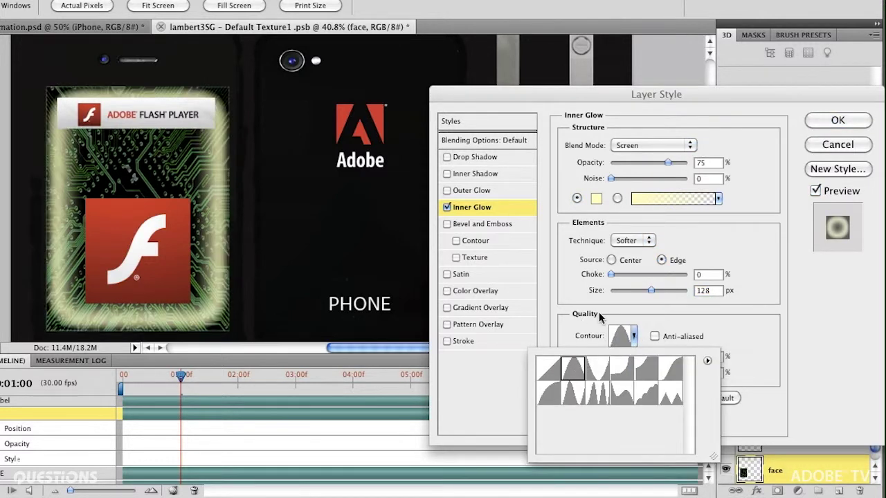
left_click(730, 254)
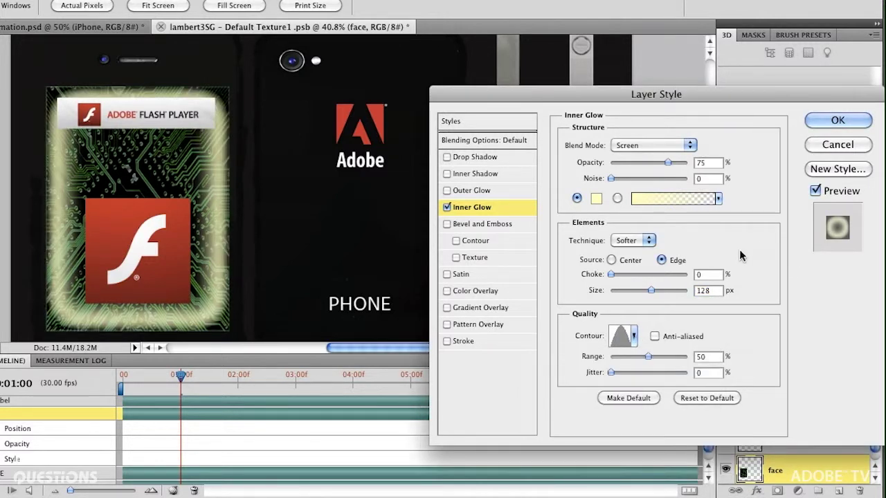
left_click(836, 122)
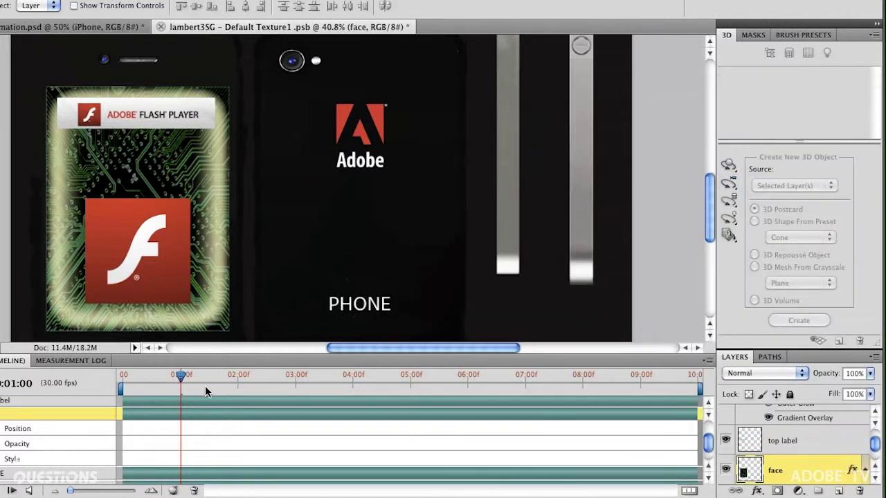
- Record a face-layer Style keyframe at 0:00 and advance the playhead for the next keyframe
left_click_drag(182, 381, 122, 378)
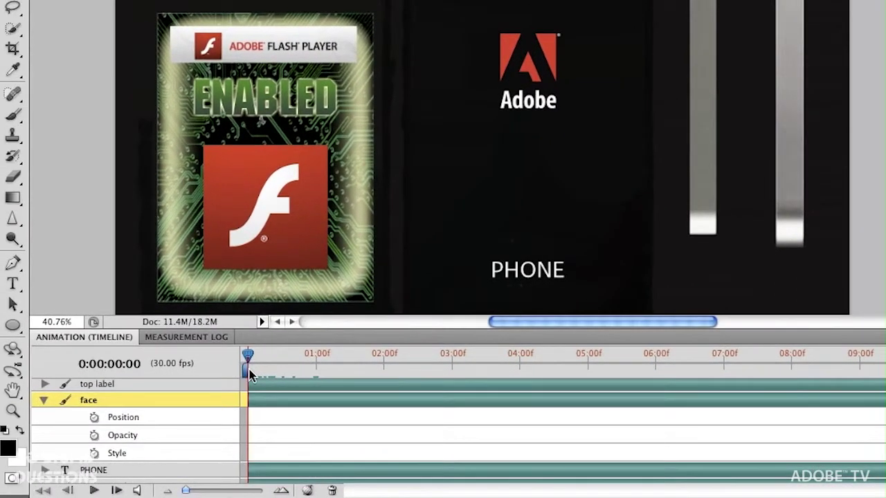
left_click(94, 454)
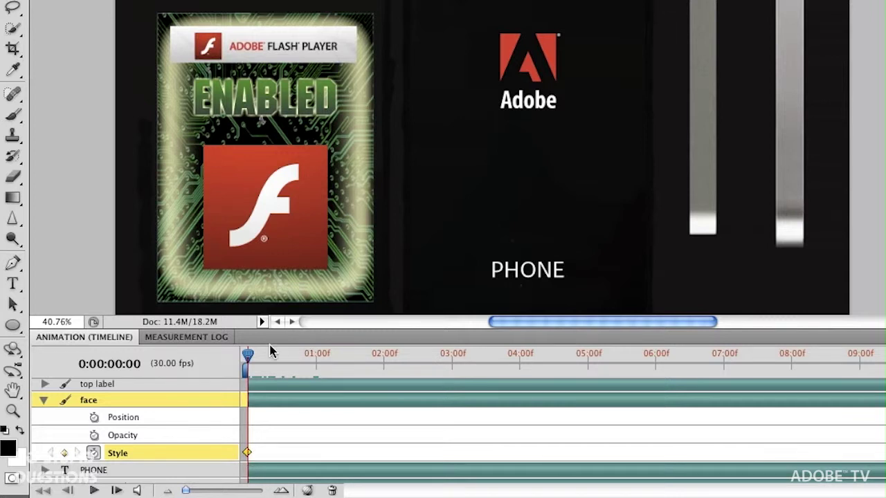
left_click_drag(248, 354, 286, 355)
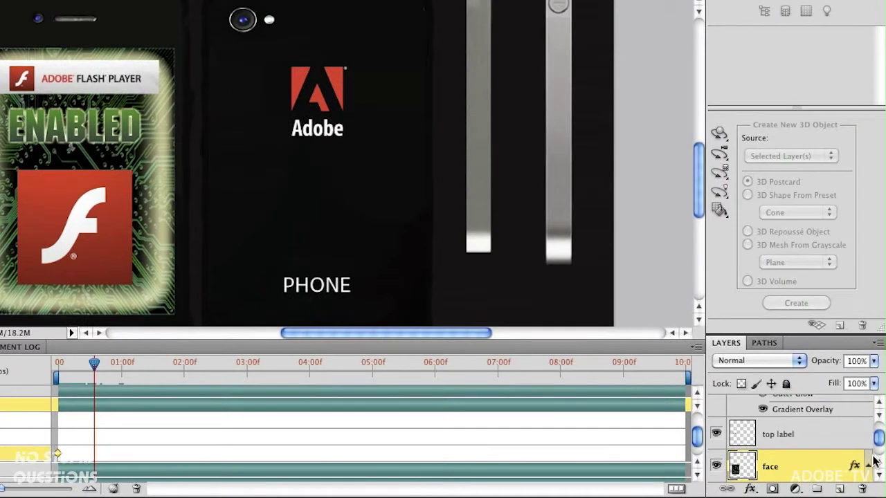
left_click_drag(879, 447, 880, 457)
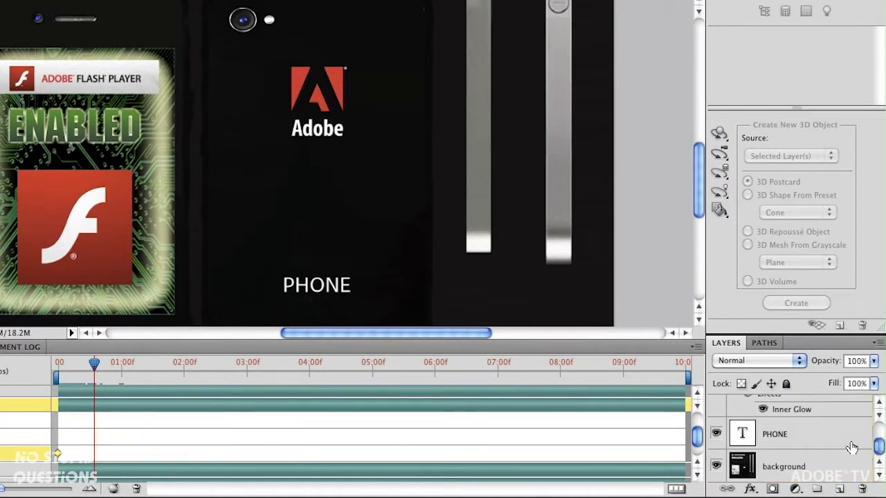
- Set the Inner Glow size to 0 px, creating the Style keyframe at frame 17
double_click(797, 413)
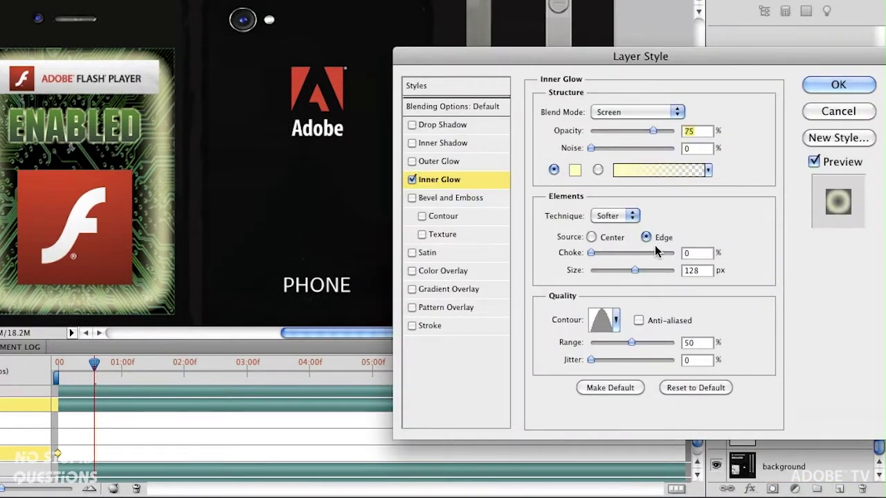
left_click_drag(635, 273, 586, 276)
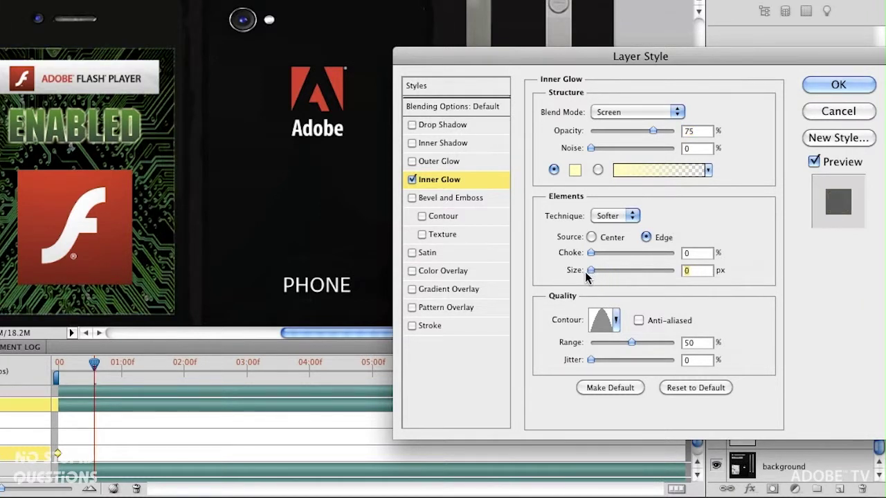
left_click(821, 83)
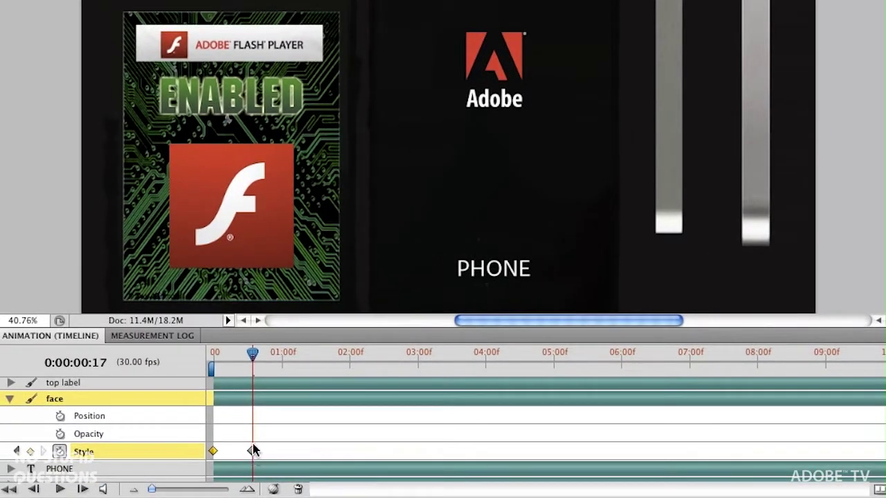
mouse_move(252, 351)
left_mouse_down()
mouse_move(214, 361)
mouse_move(252, 360)
left_mouse_up()
- Copy the two Style keyframes and paste them at 1:05
right_click(214, 454)
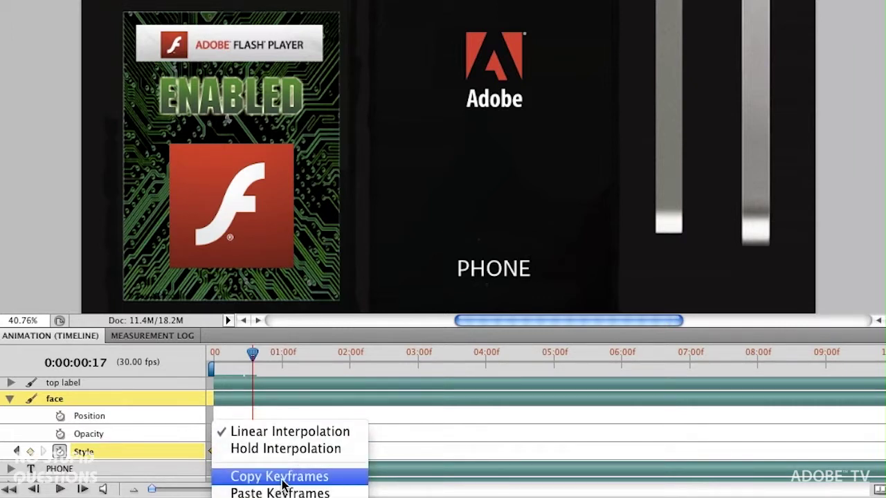
left_click(284, 478)
left_click_drag(280, 354, 294, 353)
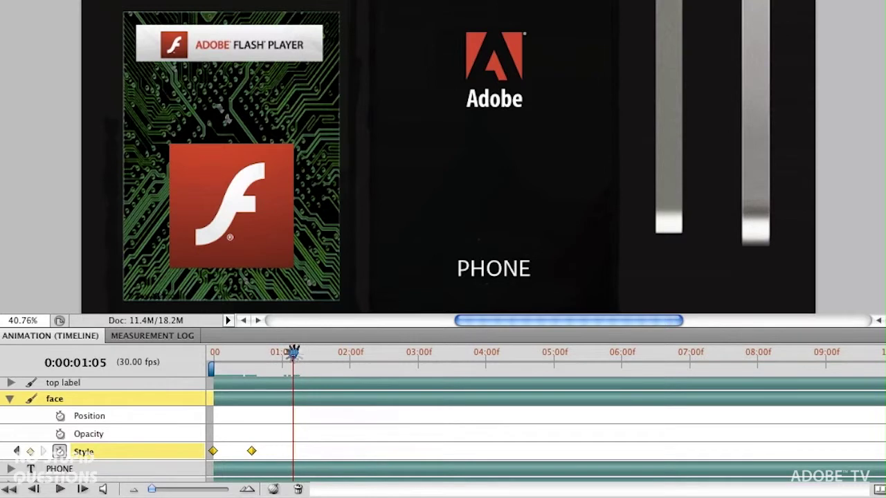
right_click(252, 452)
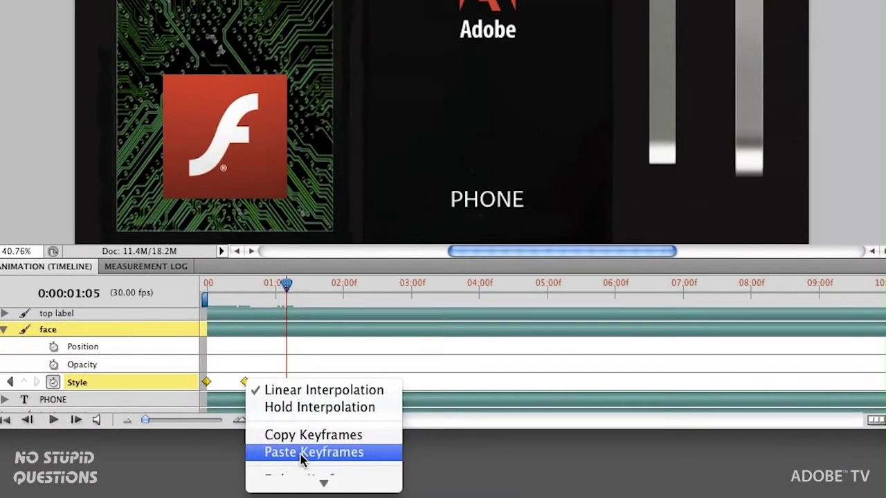
left_click(302, 453)
left_click_drag(289, 291, 365, 285)
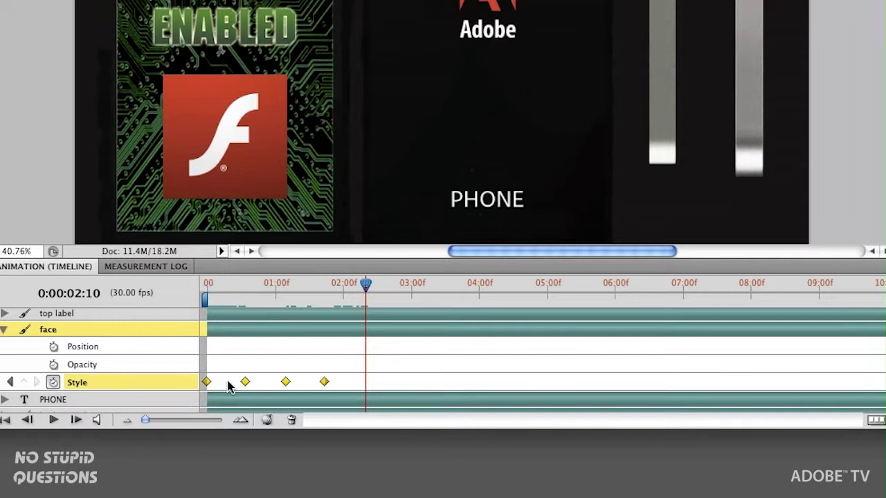
- Copy the four Style keyframes and paste them at 2:10
right_click(205, 384)
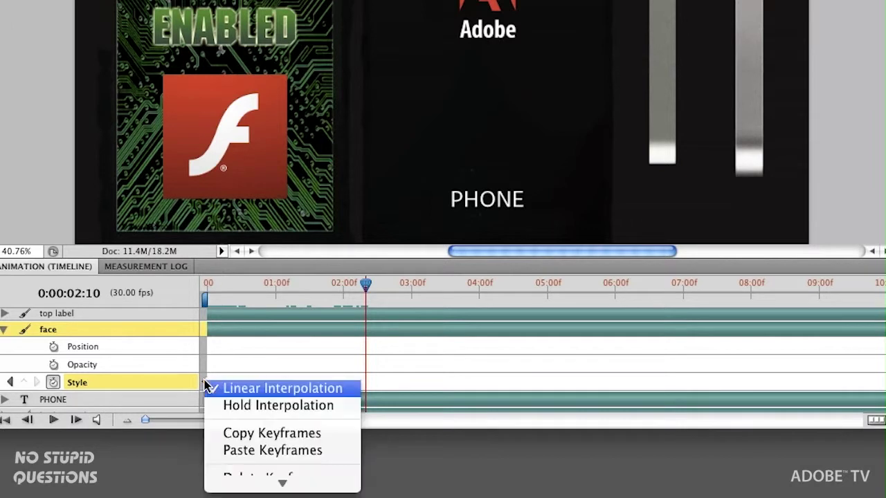
left_click(240, 435)
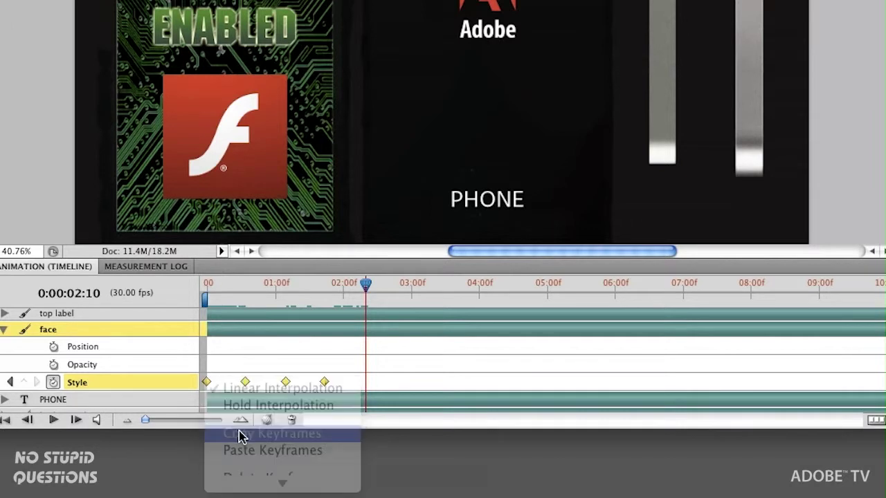
right_click(324, 385)
left_click(370, 451)
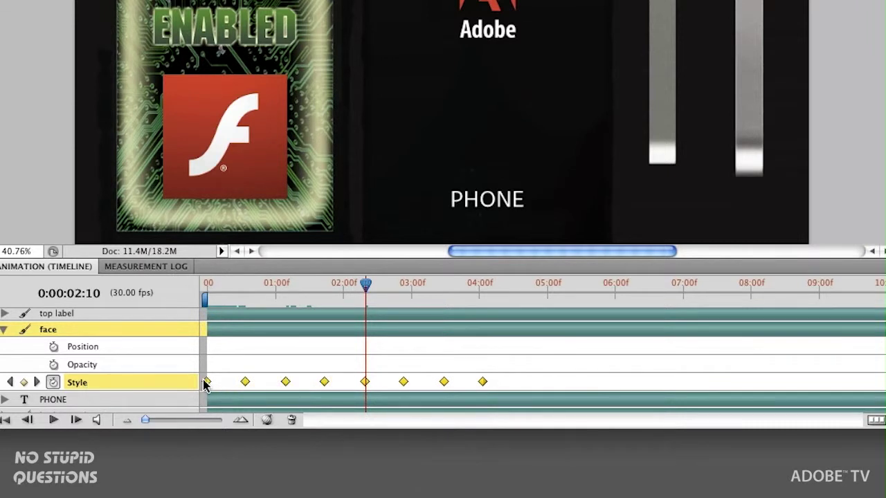
- Paste all eight Style keyframes at 4:17 and scrub to preview the pulsing glow
right_click(204, 385)
left_click(253, 430)
left_click(518, 291)
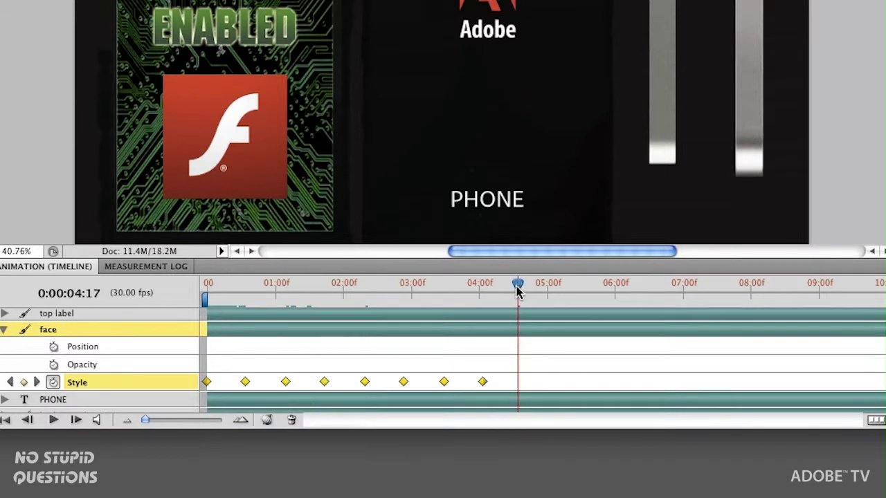
right_click(206, 384)
left_click(254, 450)
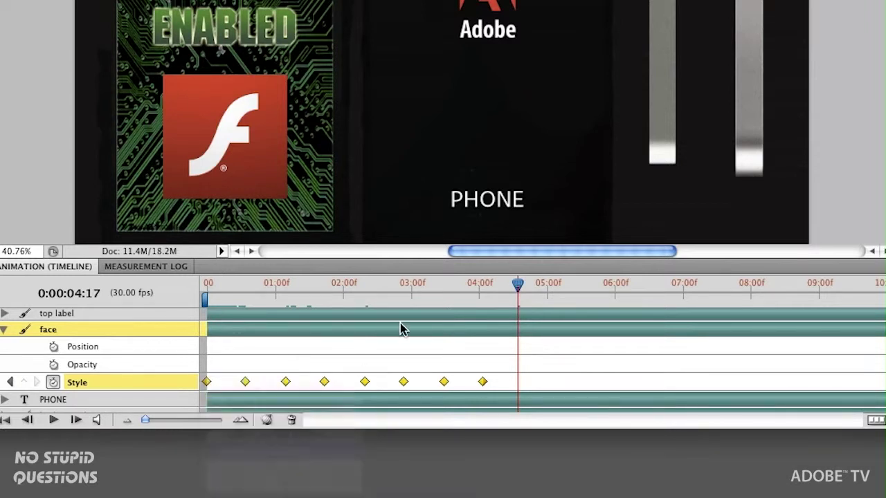
left_click_drag(515, 291, 259, 338)
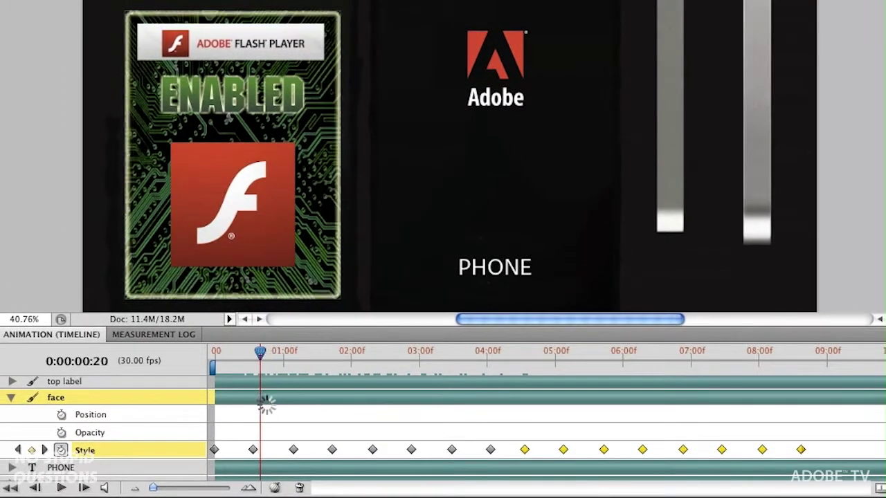
left_click_drag(267, 407, 295, 410)
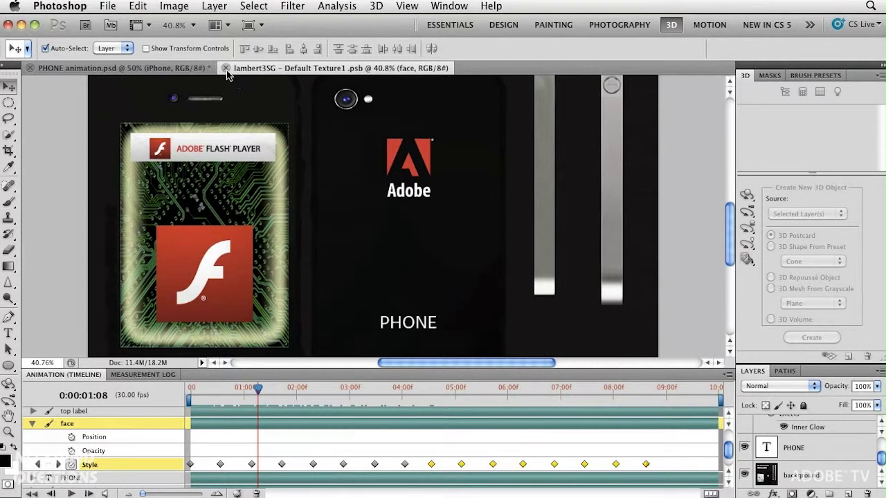
- Close the lambert3SG texture document to return to the PHONE scene
left_click(225, 68)
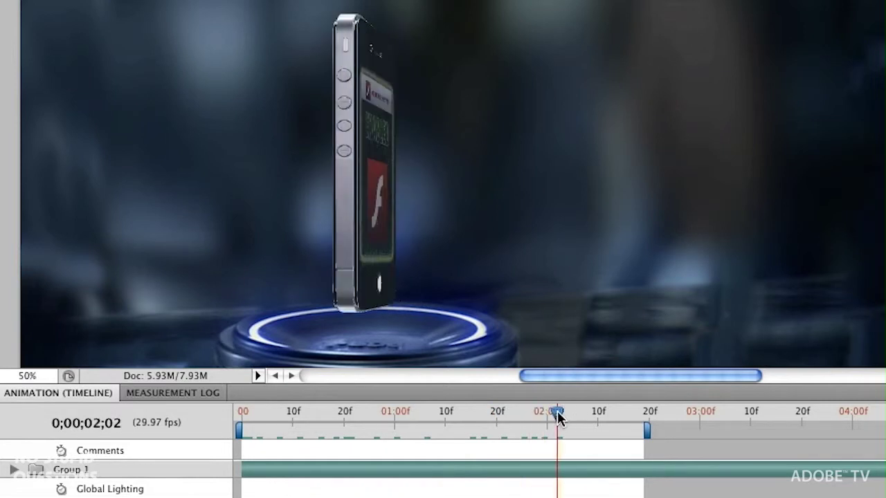
- Scrub the playhead through frames 2;01 to 2;14 until the phone shows its glowing ENABLED Flash screen
key("Left")
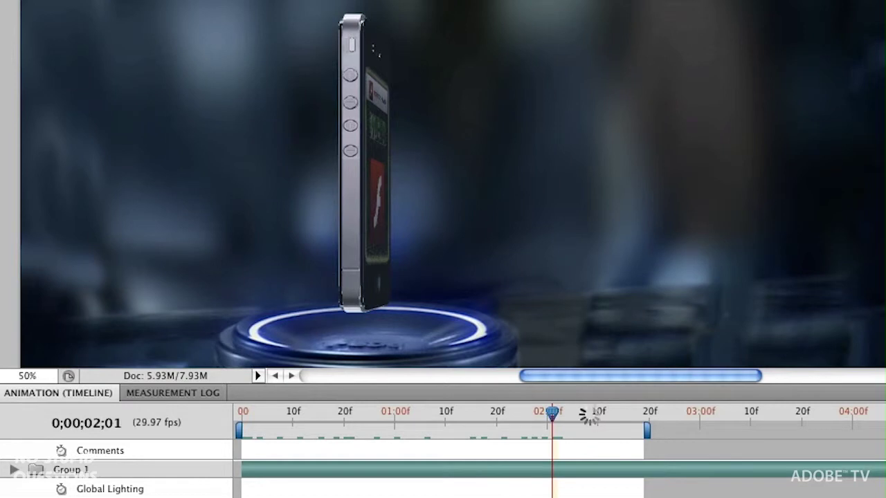
left_click(584, 413)
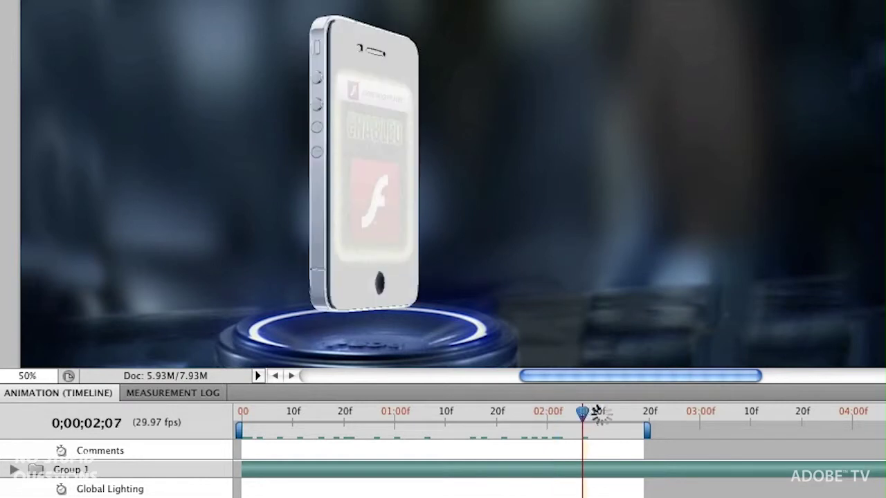
key("Right")
key("Right")
key("Right")
key("Right")
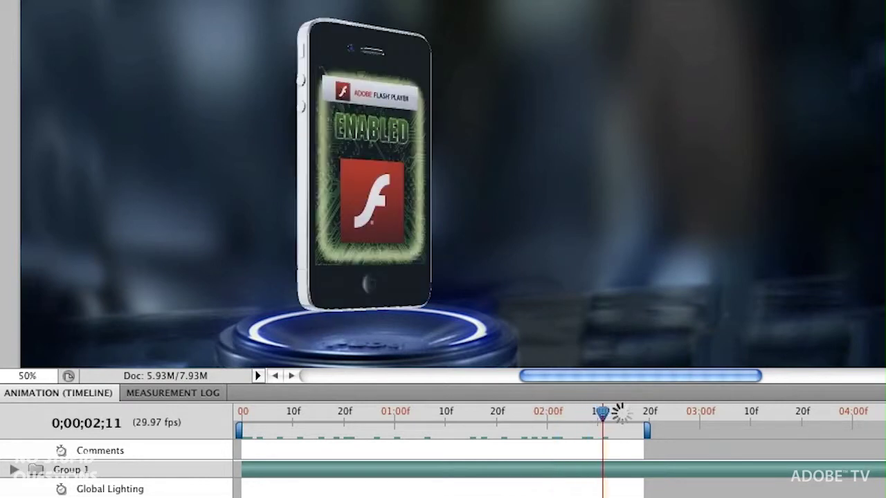
left_click(620, 415)
key("Right")
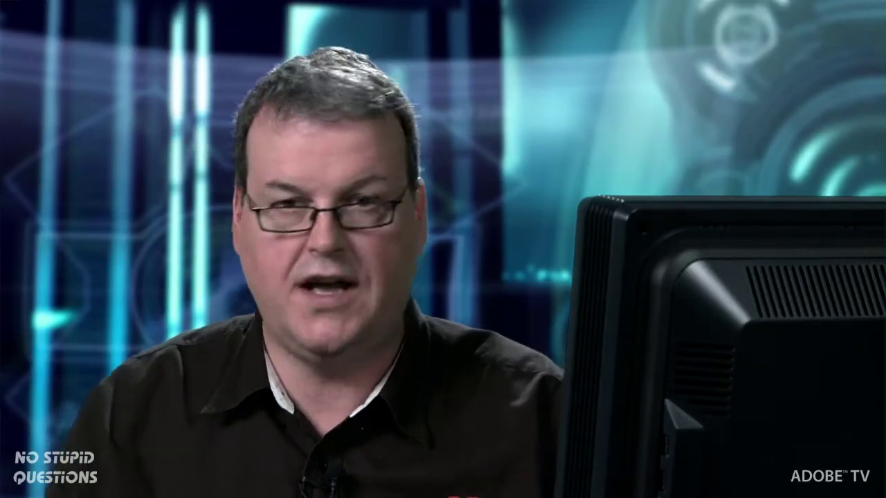